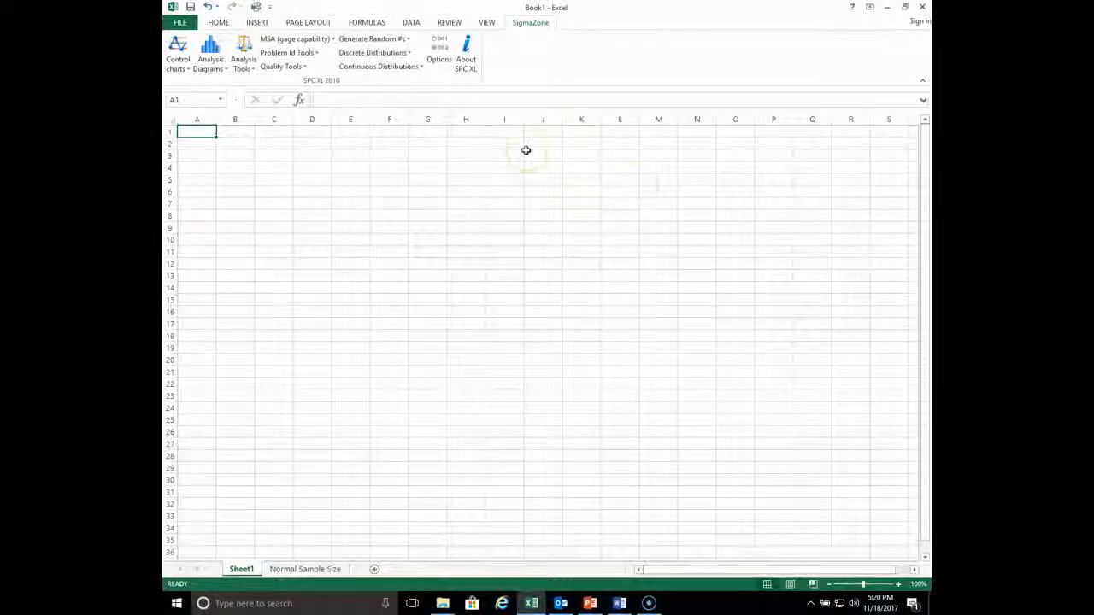
- Create a Binomial Sample Size worksheet from the SPC XL sample size tools for a binomial confidence interval on a proportion
click(244, 60)
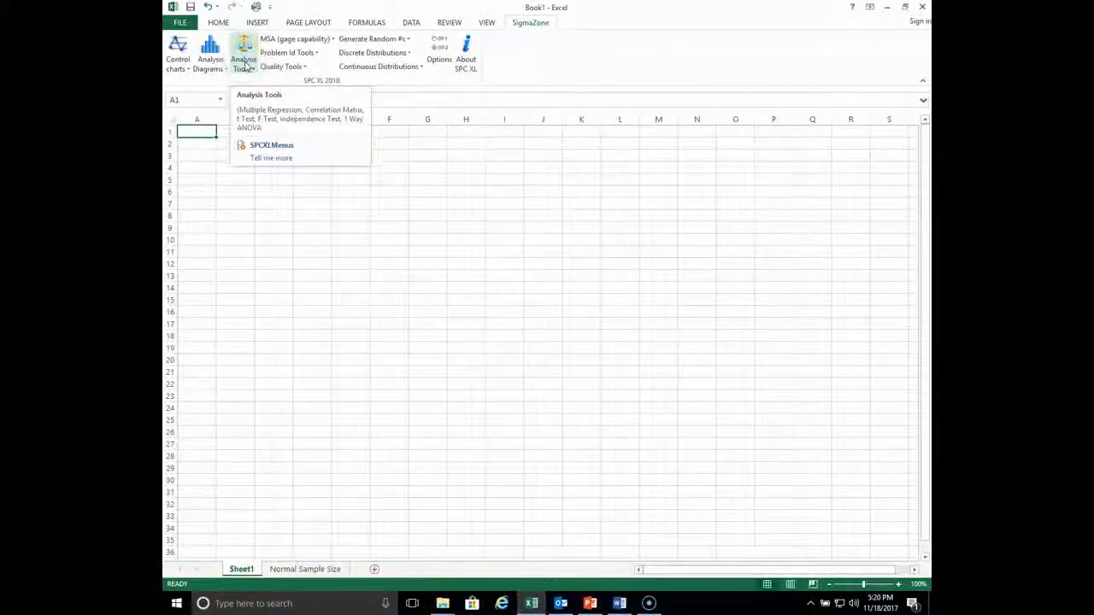
click(245, 64)
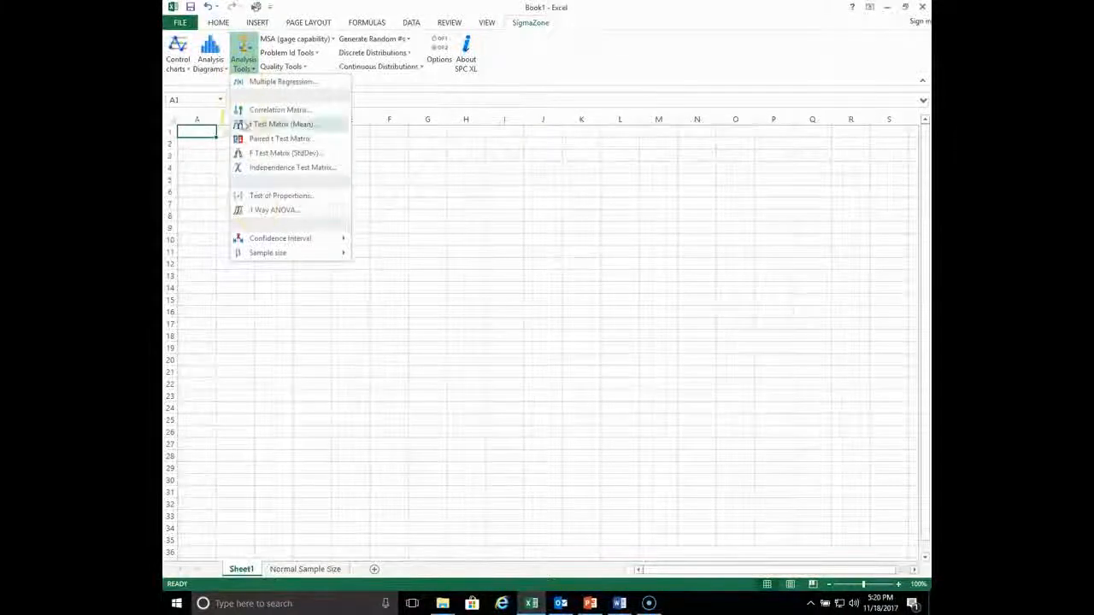
mouse_move(267, 259)
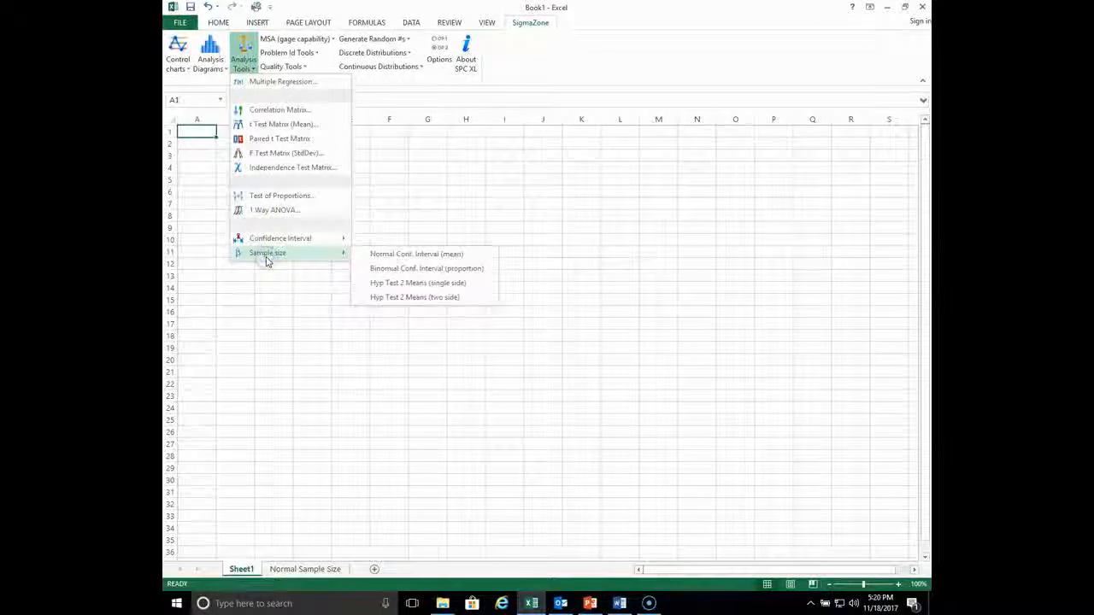
click(434, 255)
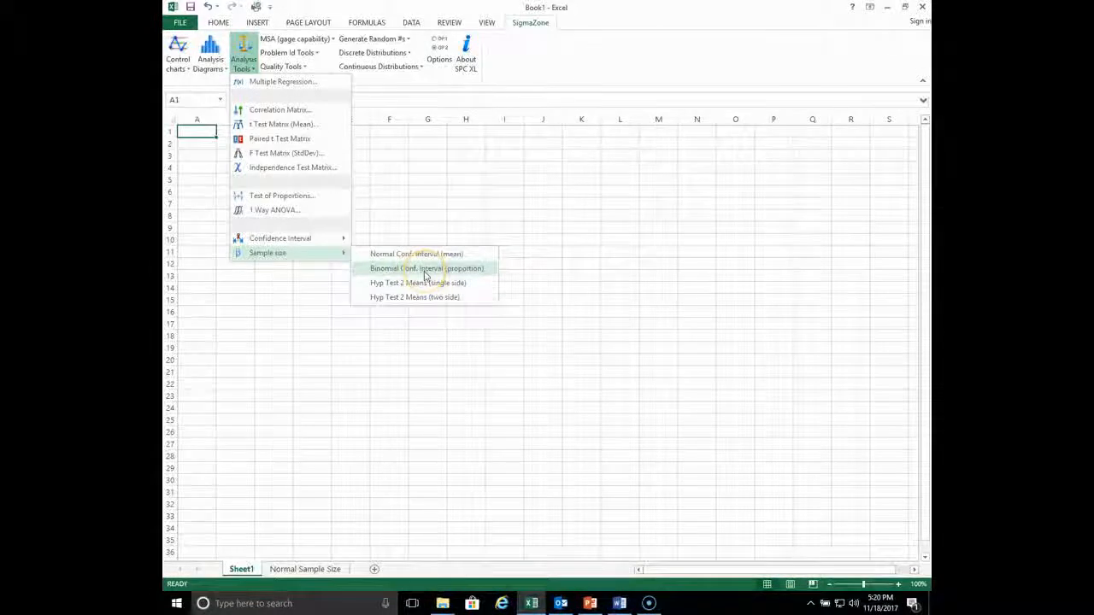
click(425, 275)
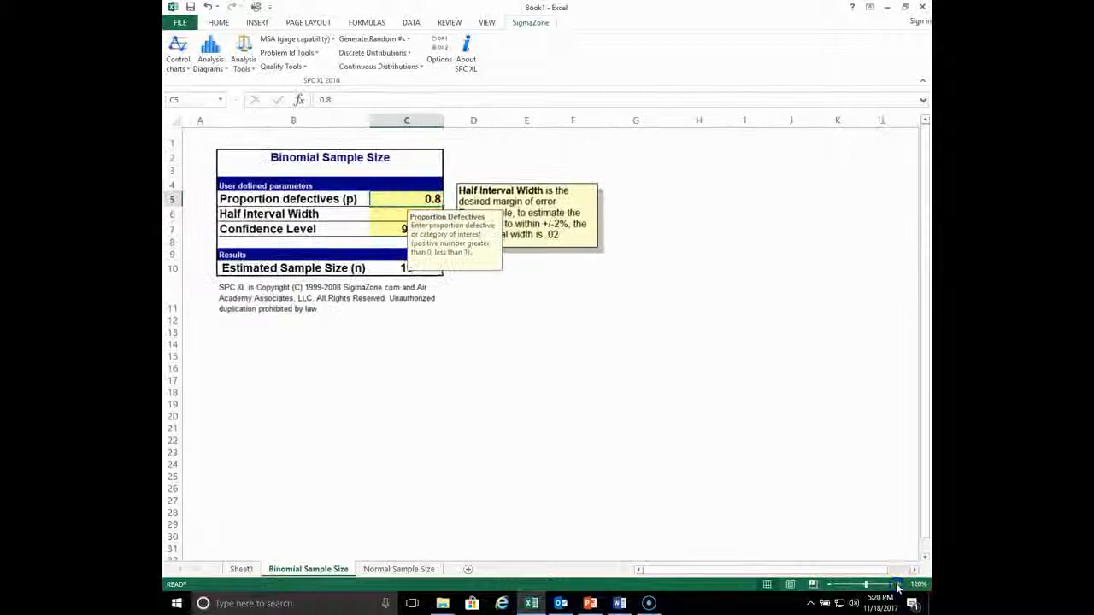
click(572, 320)
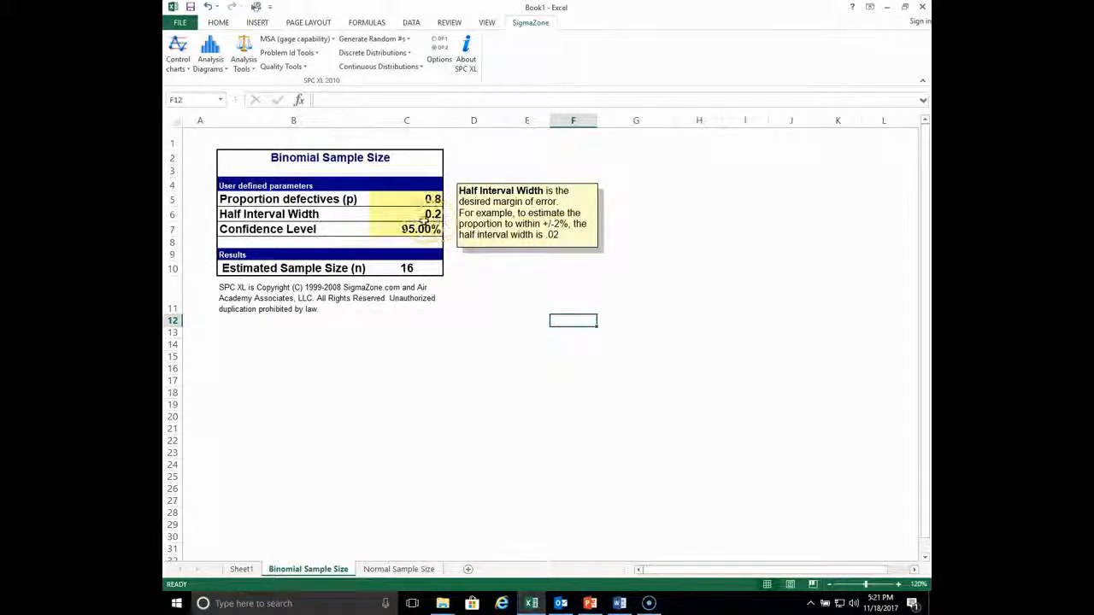
- Set the half interval width to .03 and the proportion defectives to .1
click(434, 214)
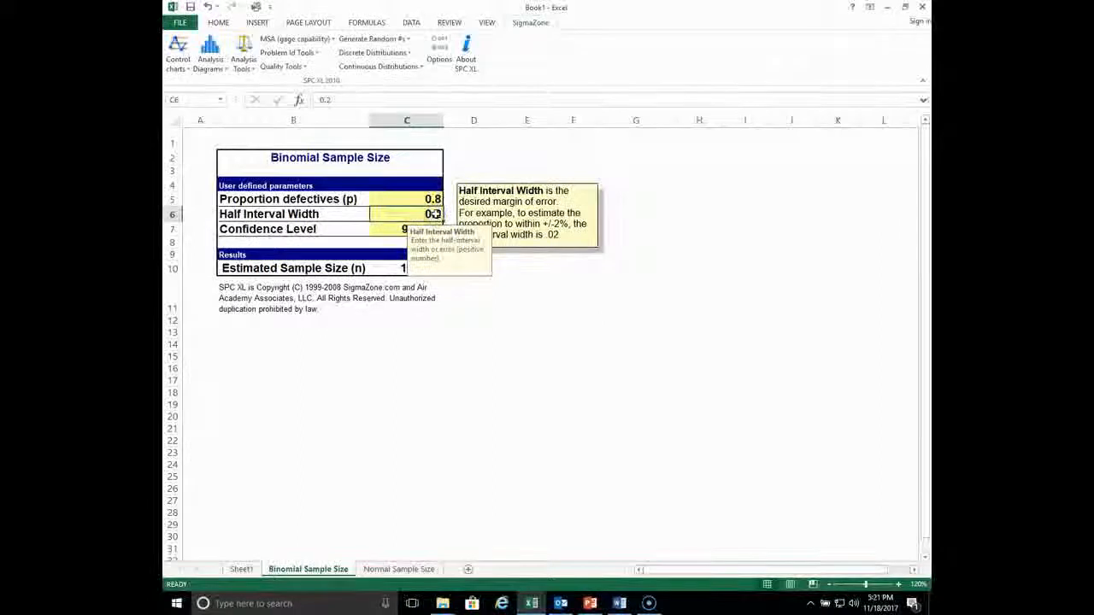
text(.03)
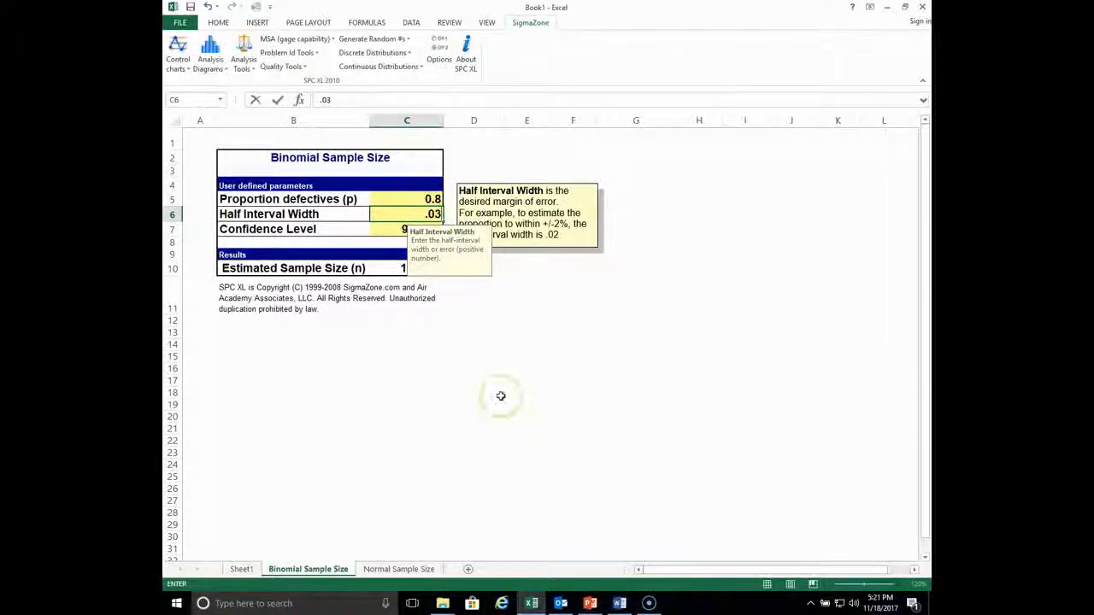
click(427, 198)
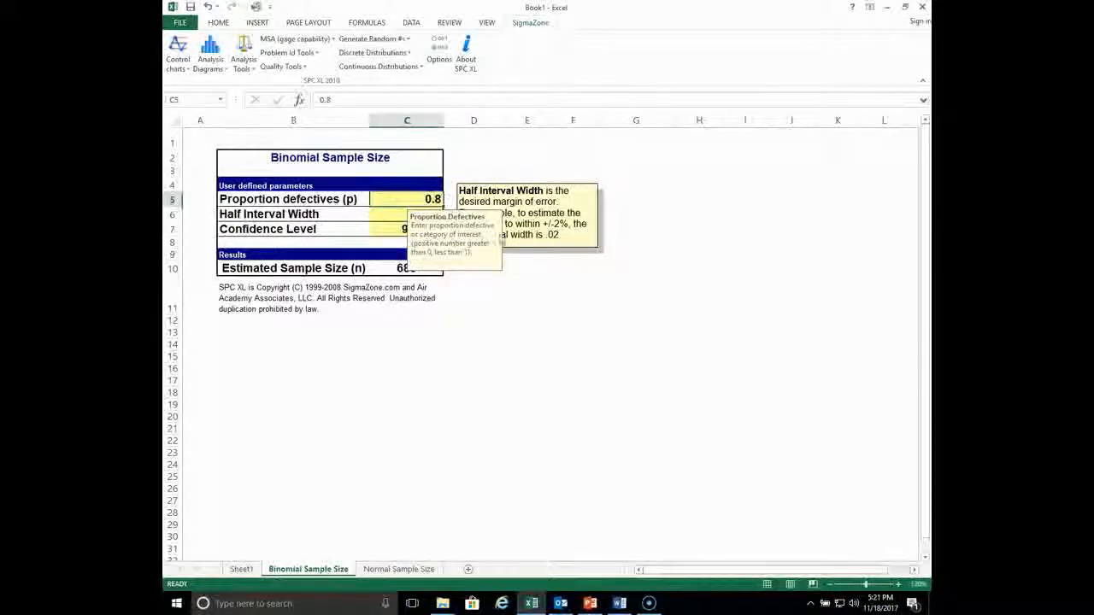
text(.1)
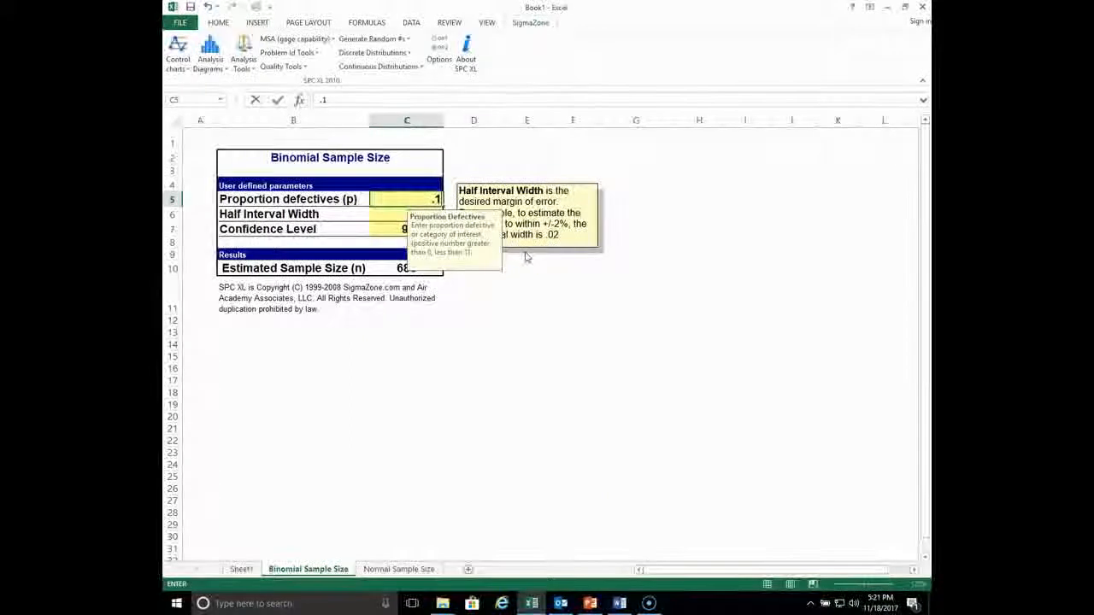
click(623, 343)
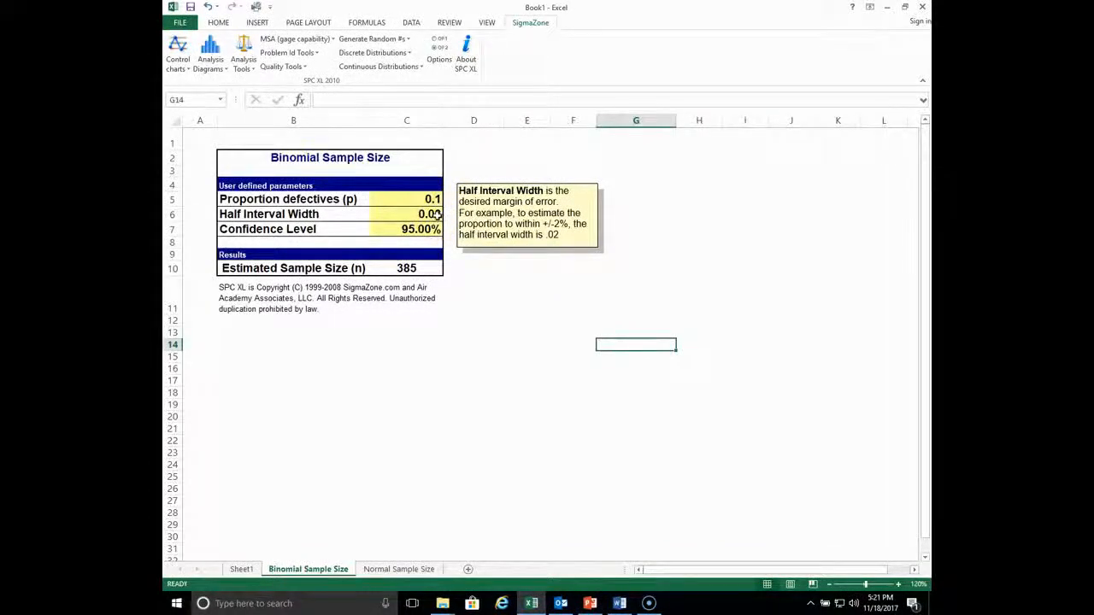
- Set the confidence level to 99%
click(414, 229)
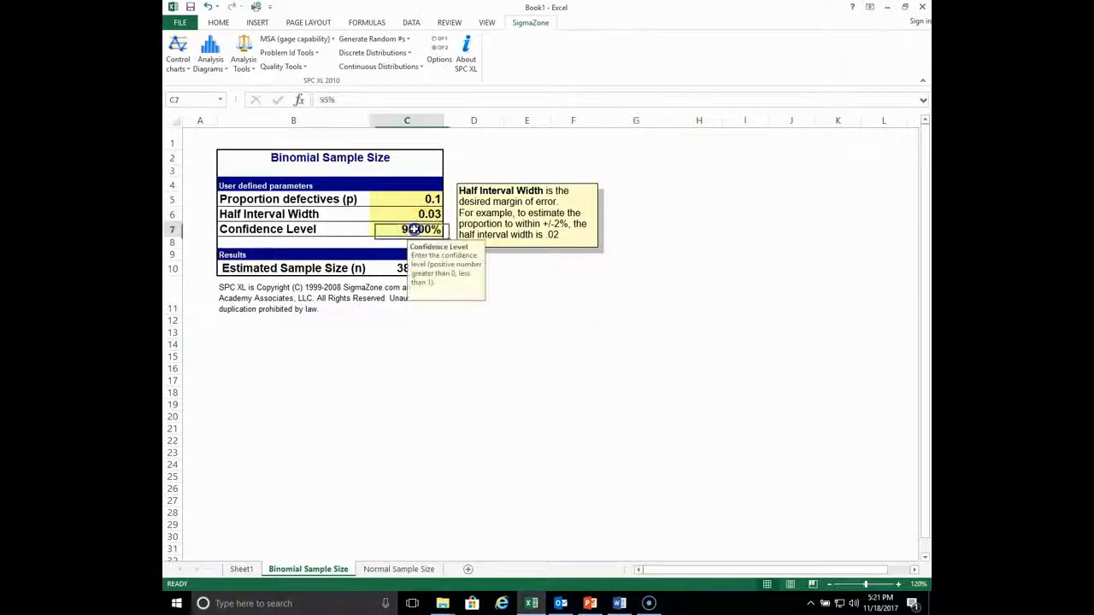
click(469, 386)
click(401, 268)
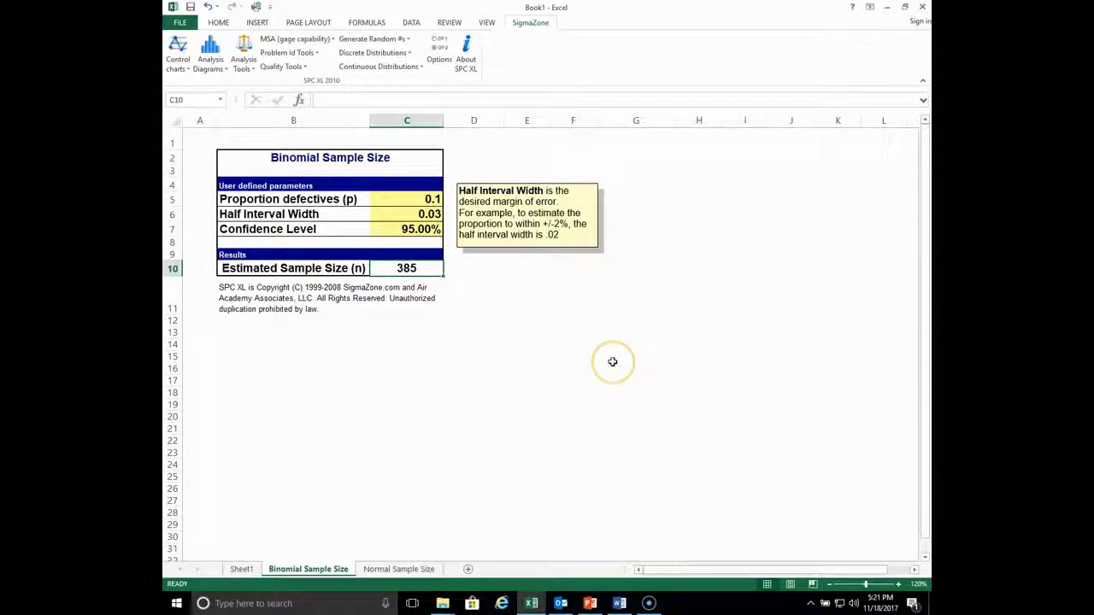
click(419, 229)
text(99)
click(677, 425)
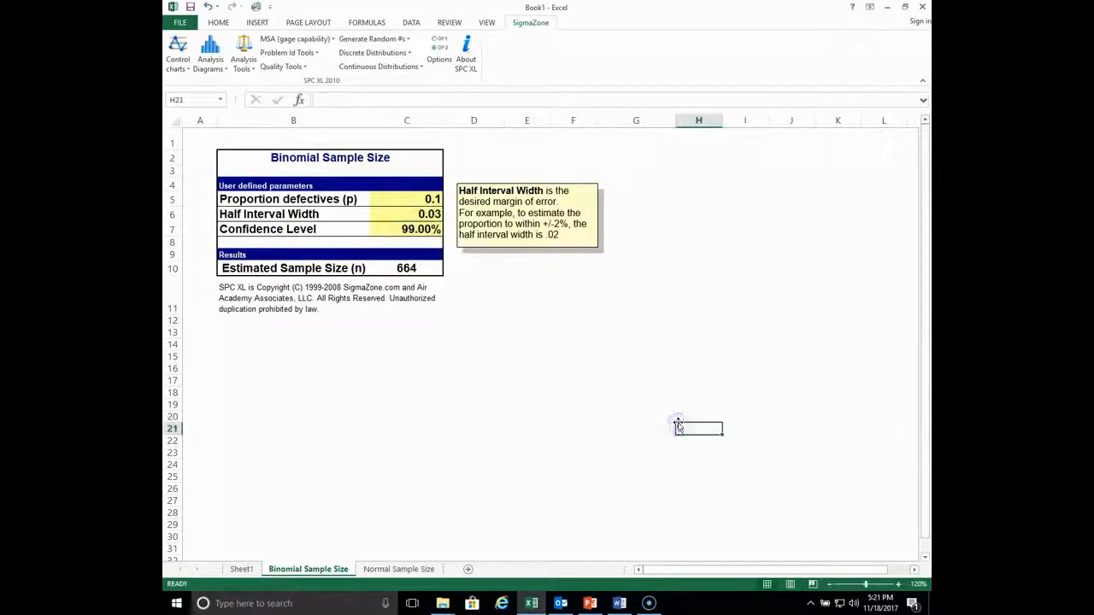
- Set the half interval width to .02 and the confidence level back to 95%
click(419, 213)
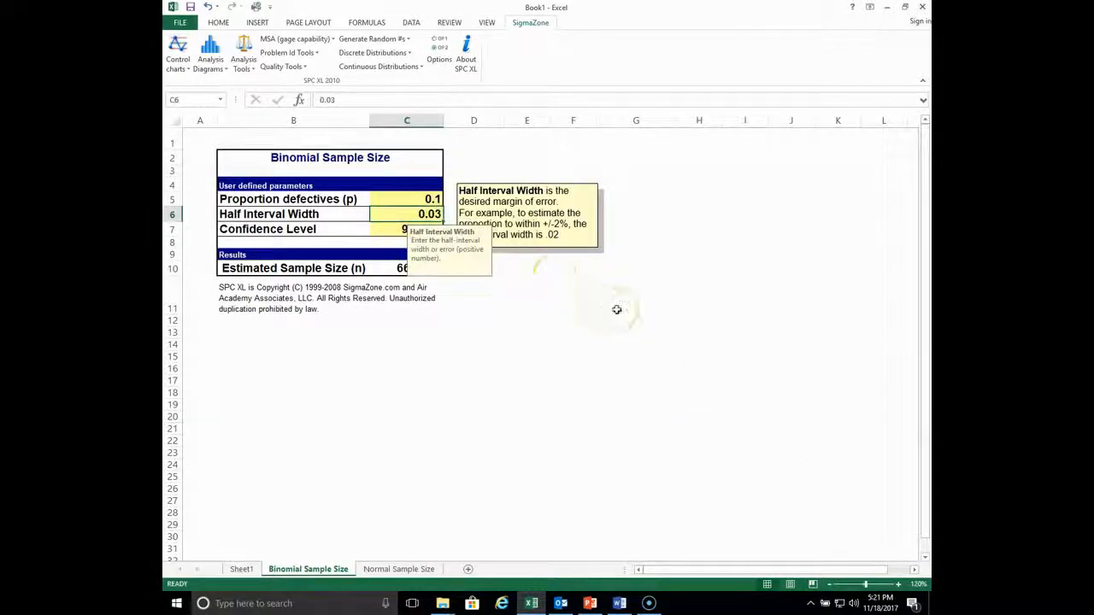
text(.0)
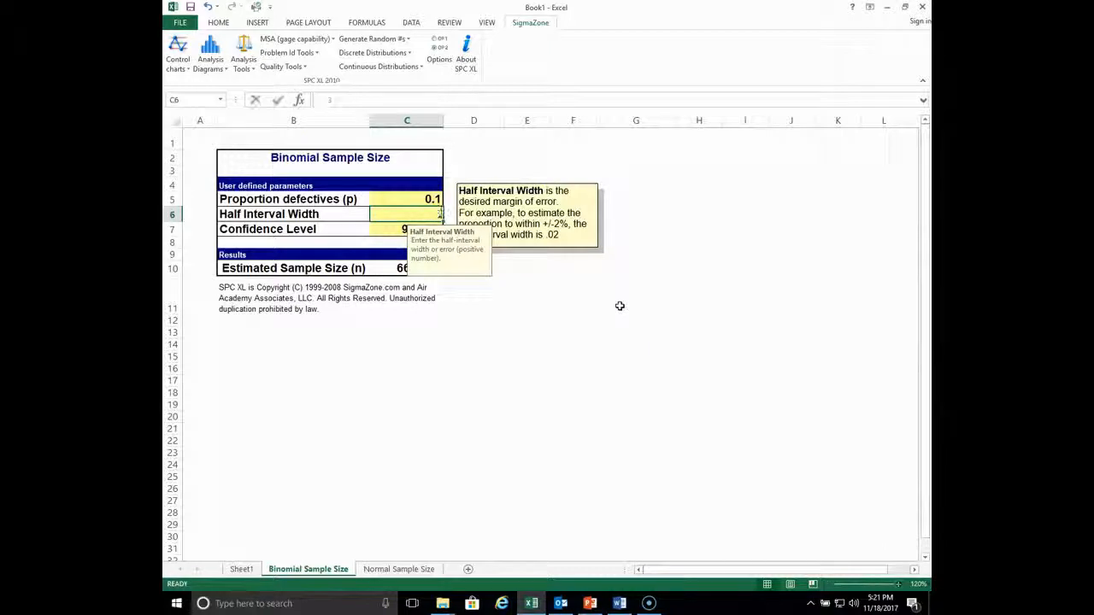
text(2)
click(626, 359)
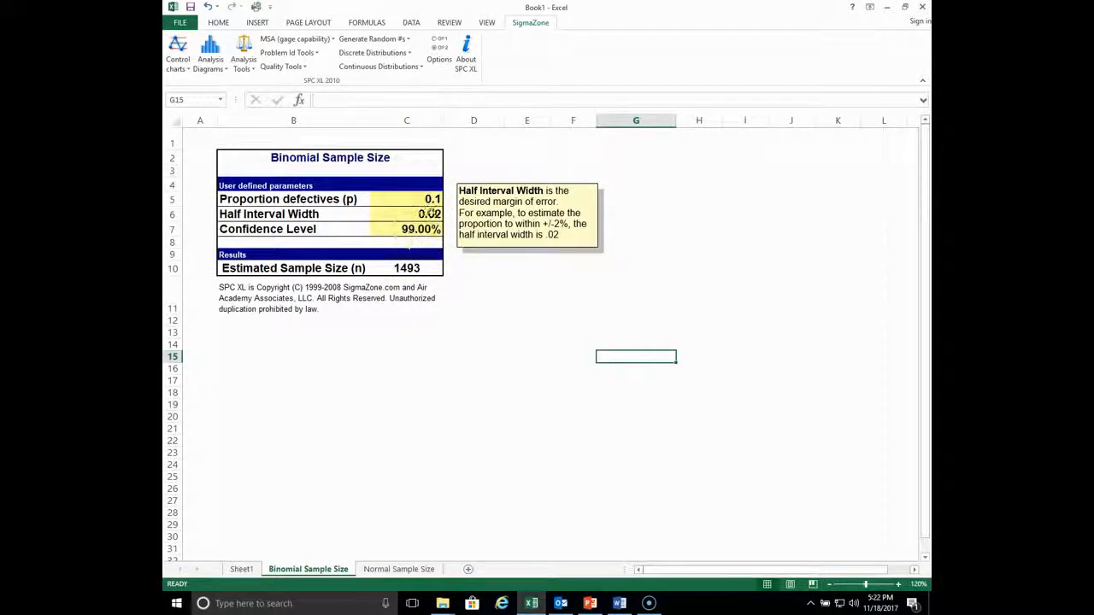
click(432, 230)
text(95)
click(553, 315)
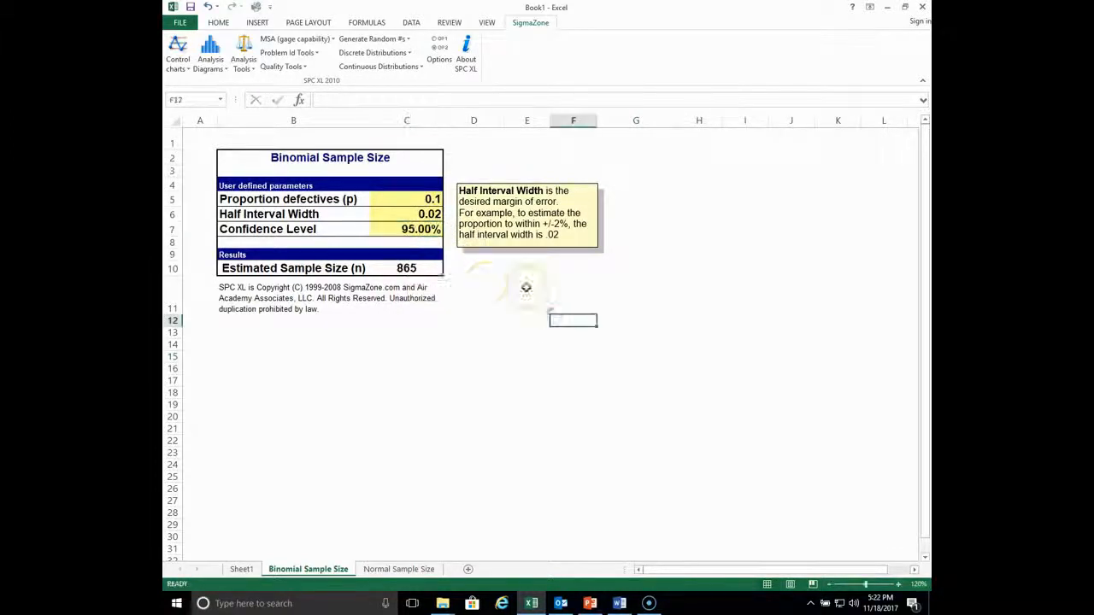
- Set the half interval width back to .03
click(435, 214)
text(.)
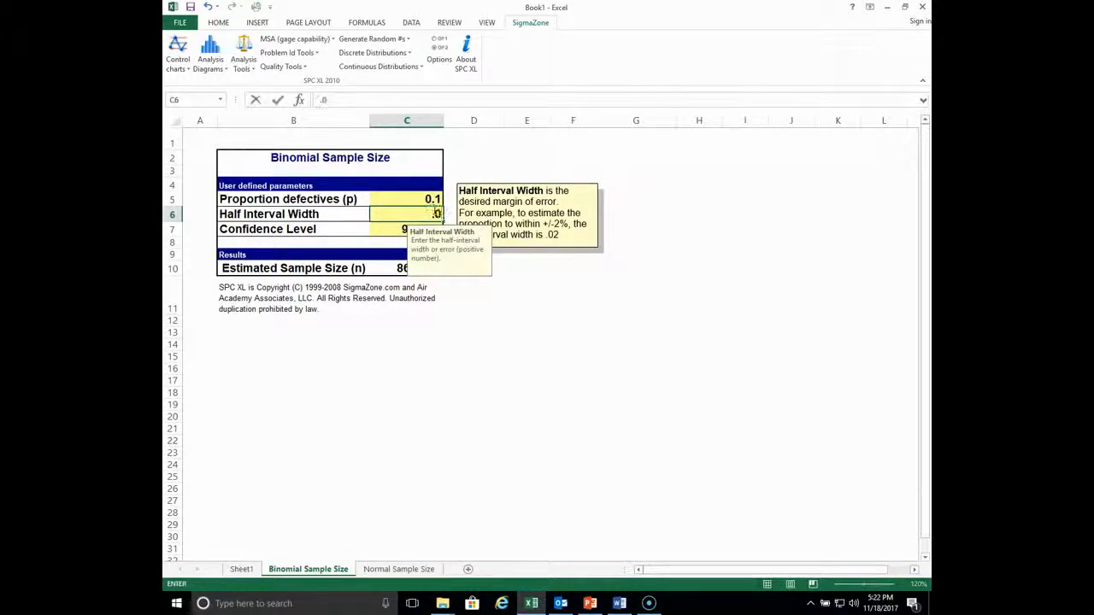
text(03)
click(564, 290)
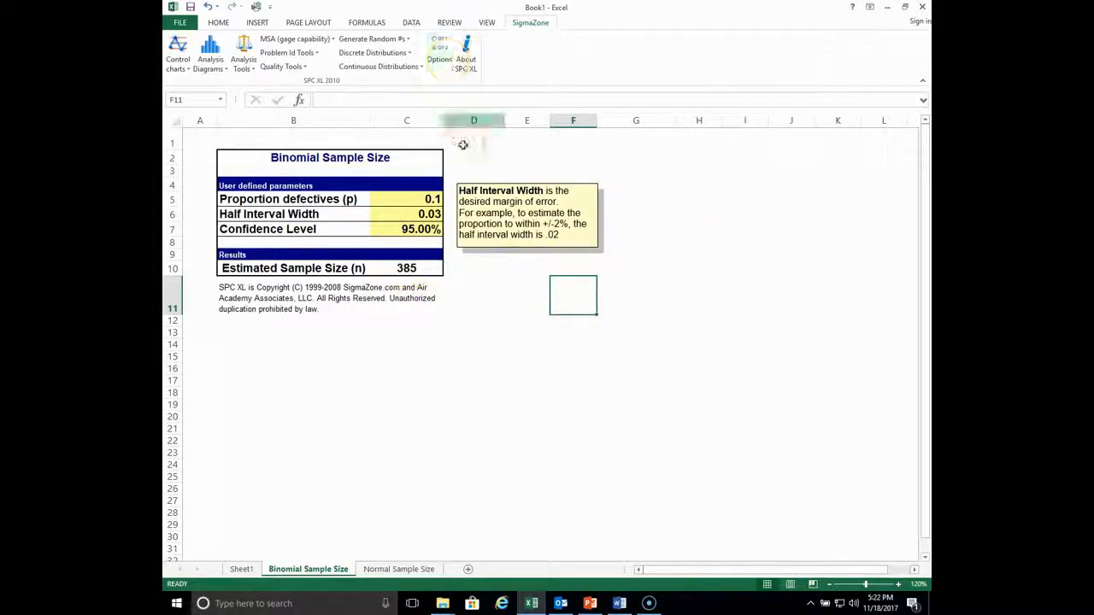
- Use Goal Seek to make the estimated sample size cell C10 equal 200 by changing the confidence level cell C7
click(416, 24)
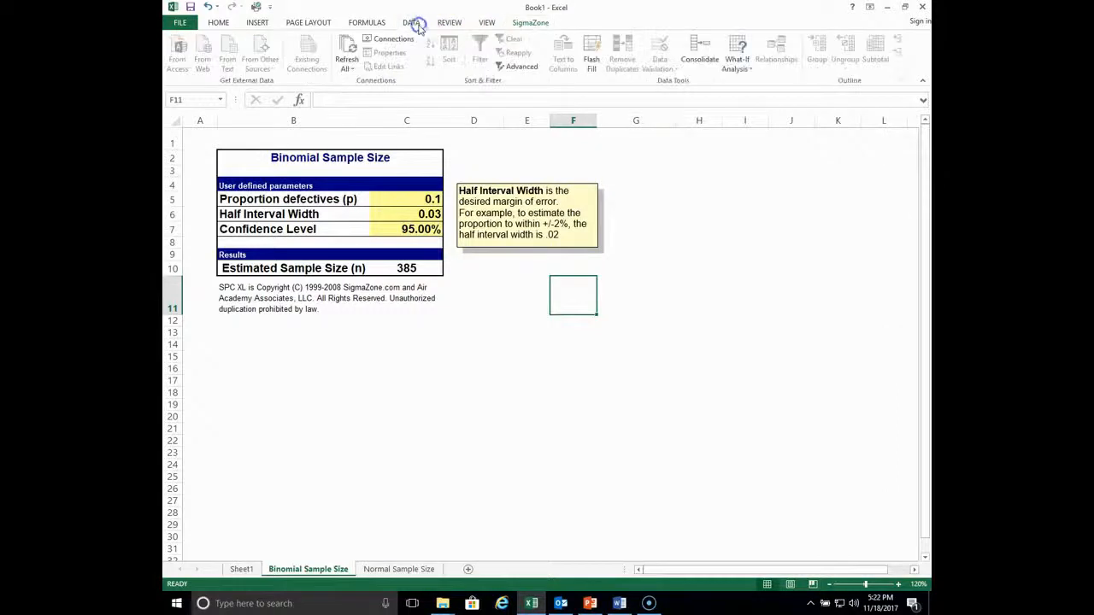
click(740, 68)
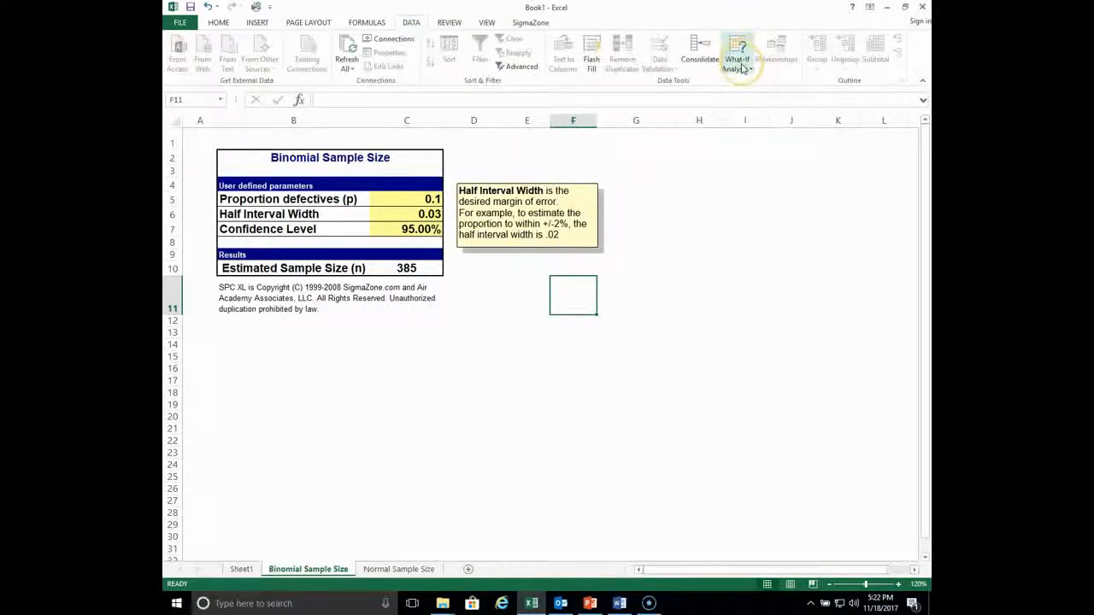
click(740, 68)
click(755, 97)
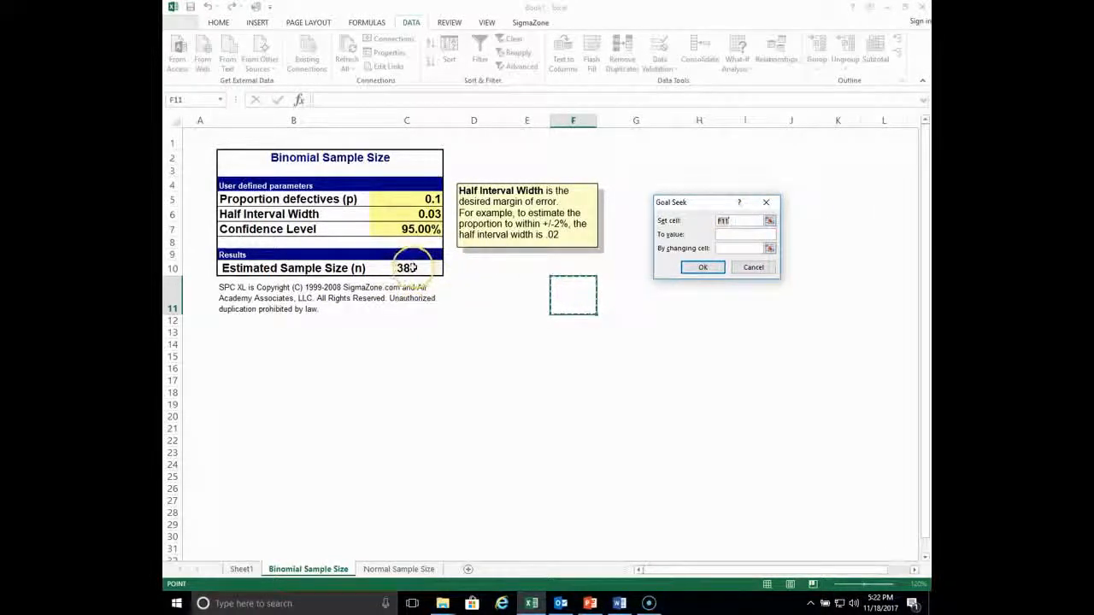
click(413, 270)
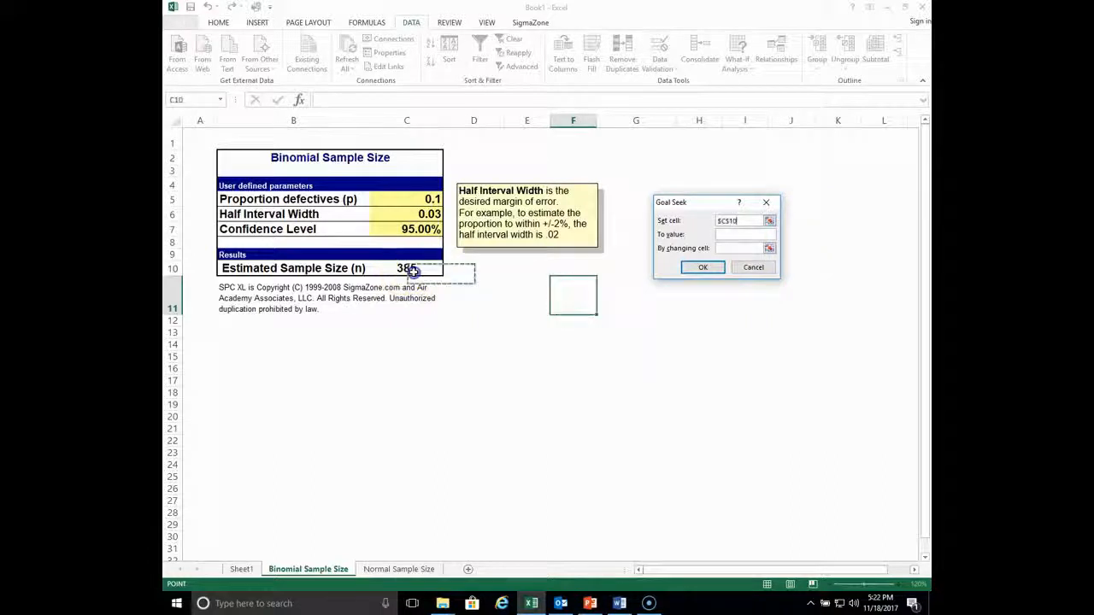
click(728, 234)
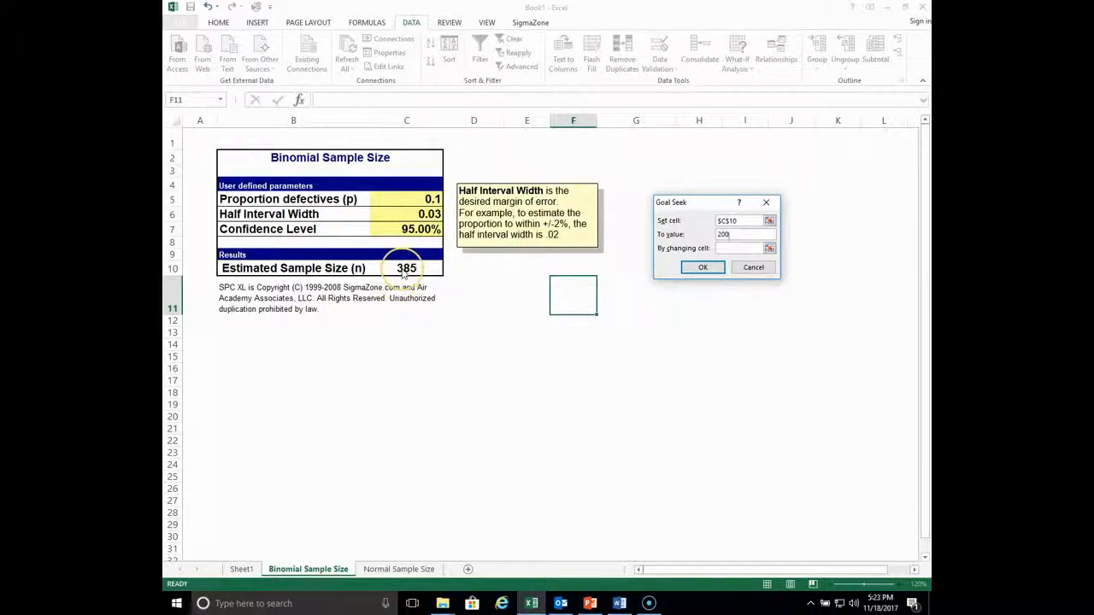
click(725, 248)
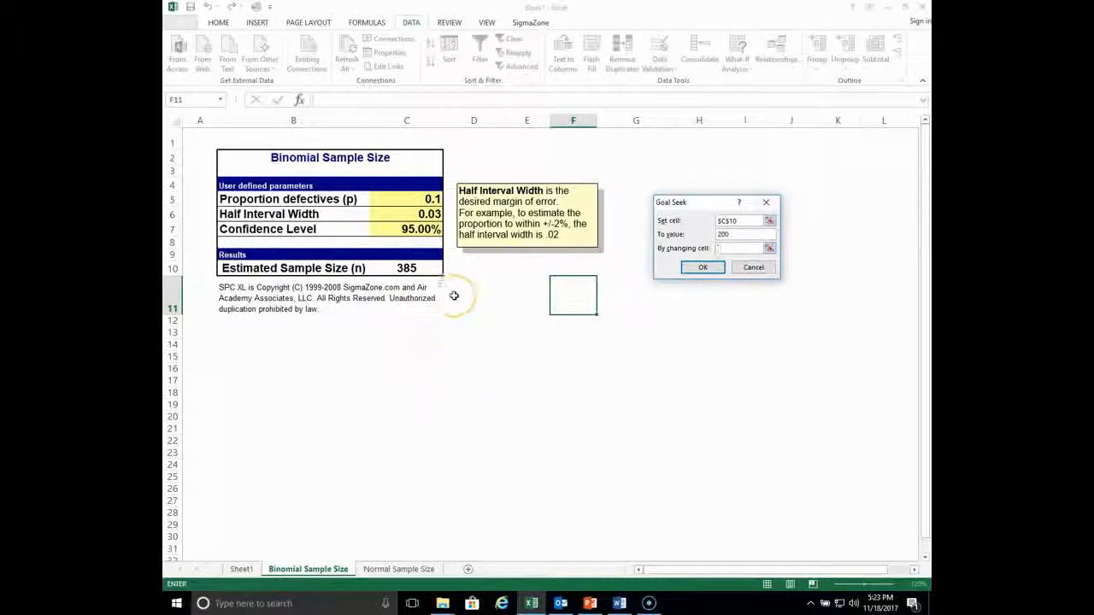
click(417, 229)
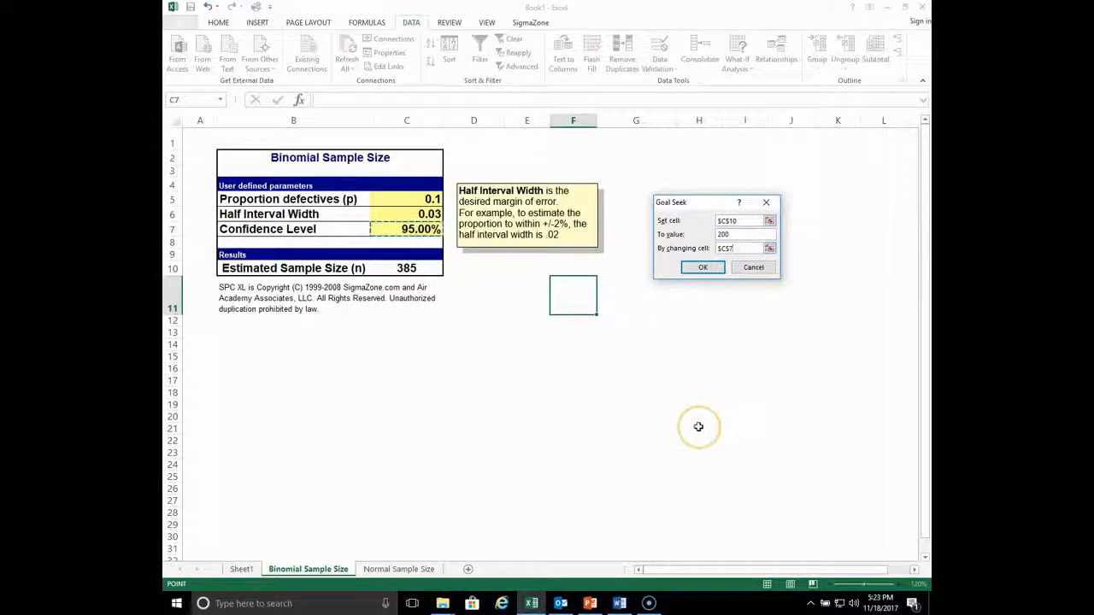
click(702, 267)
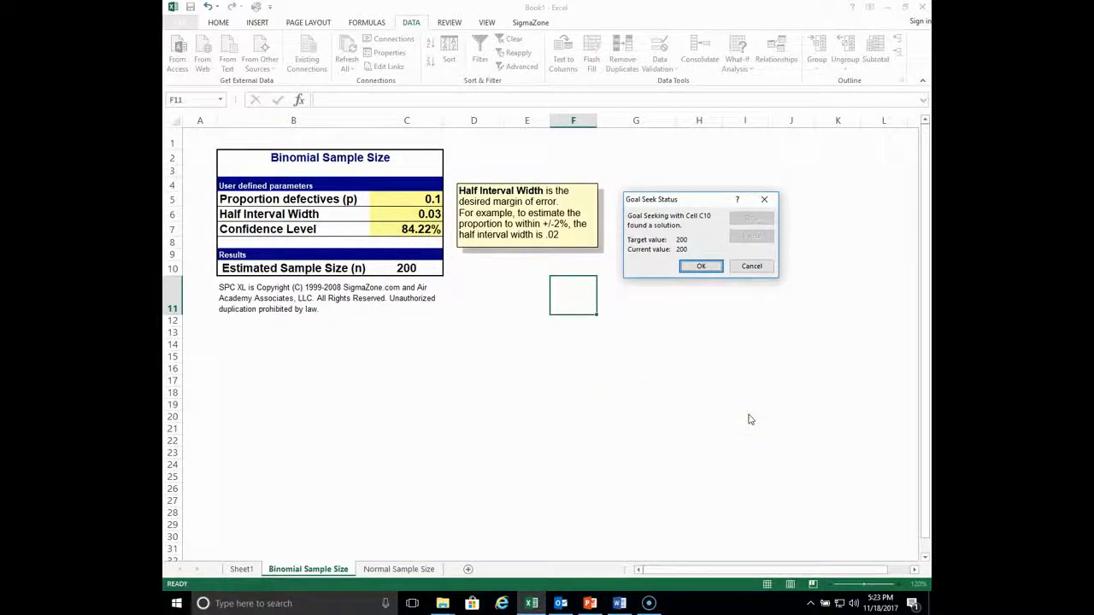
click(714, 267)
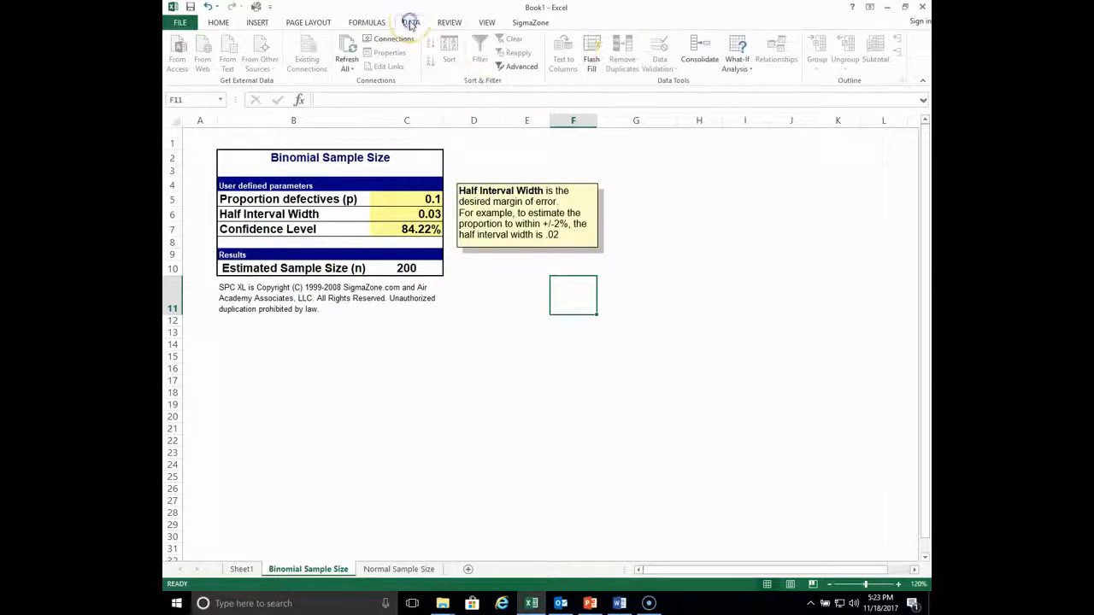
click(738, 60)
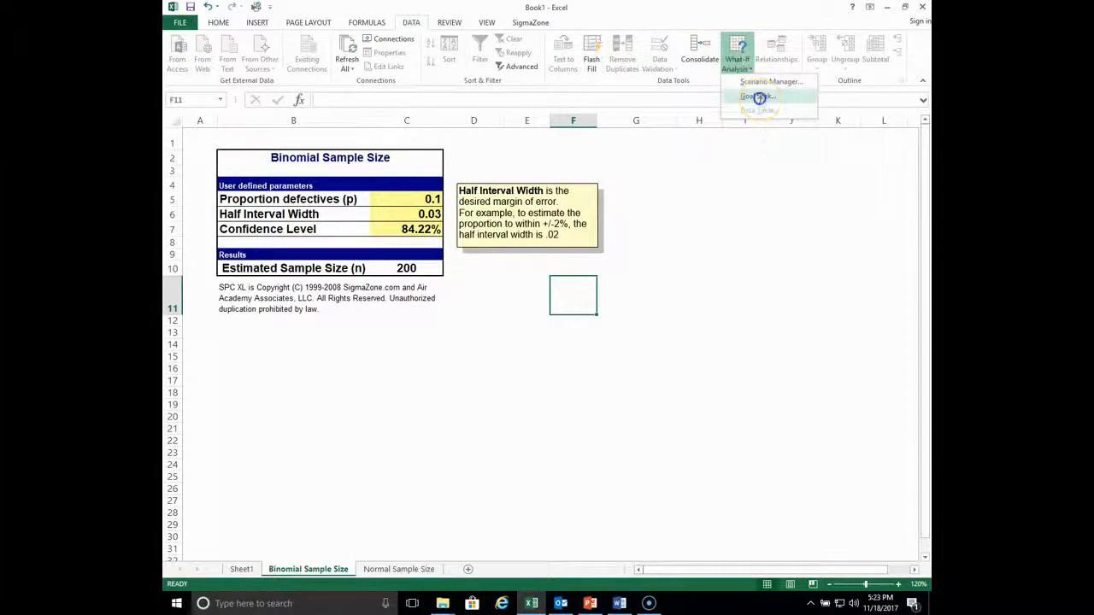
click(759, 97)
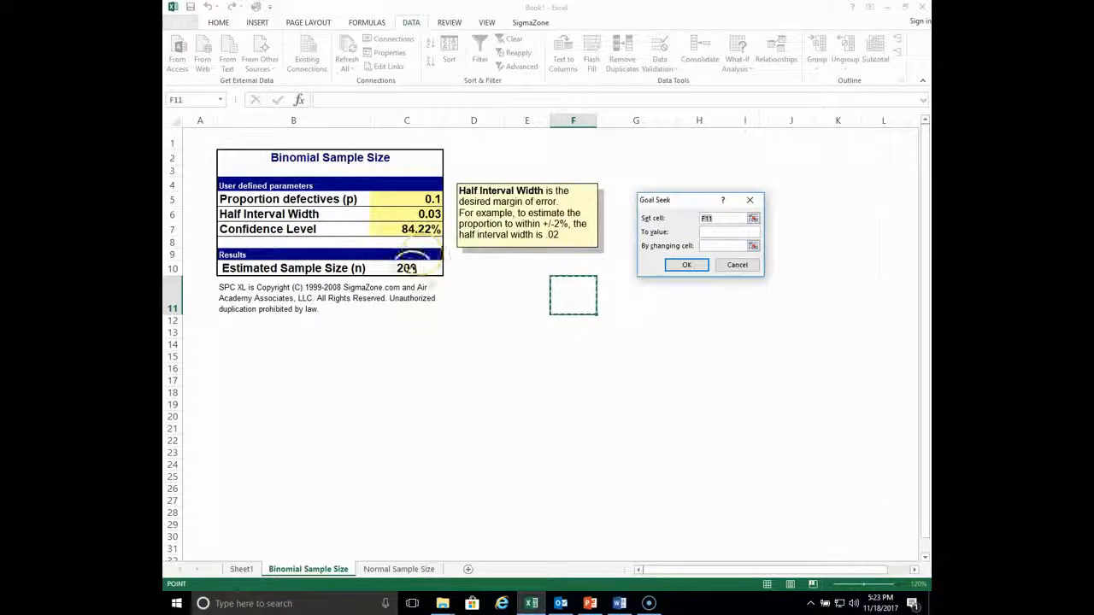
click(423, 229)
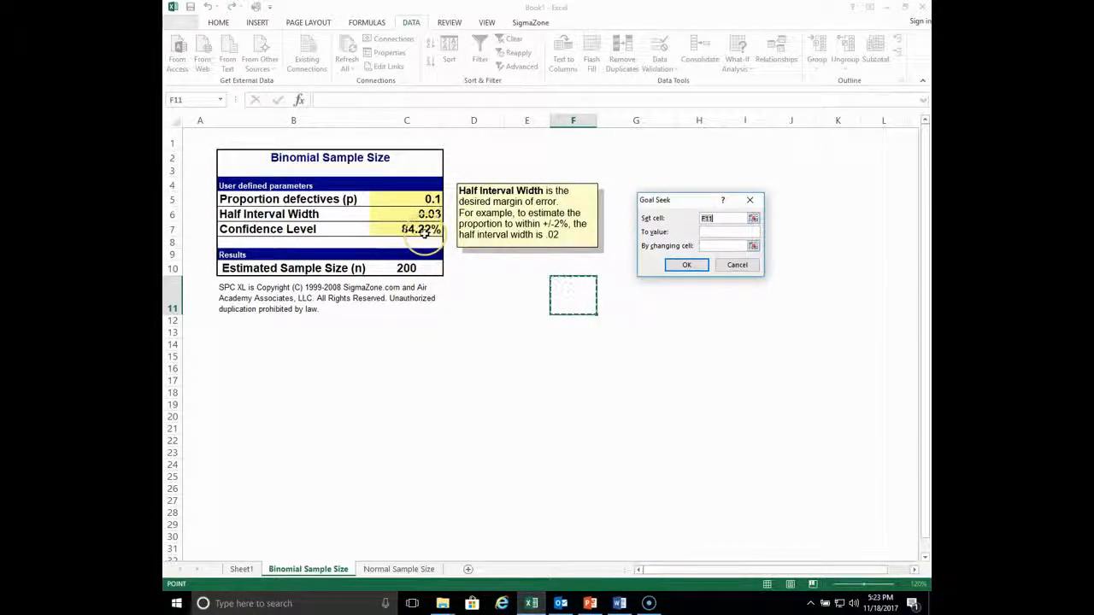
text(9)
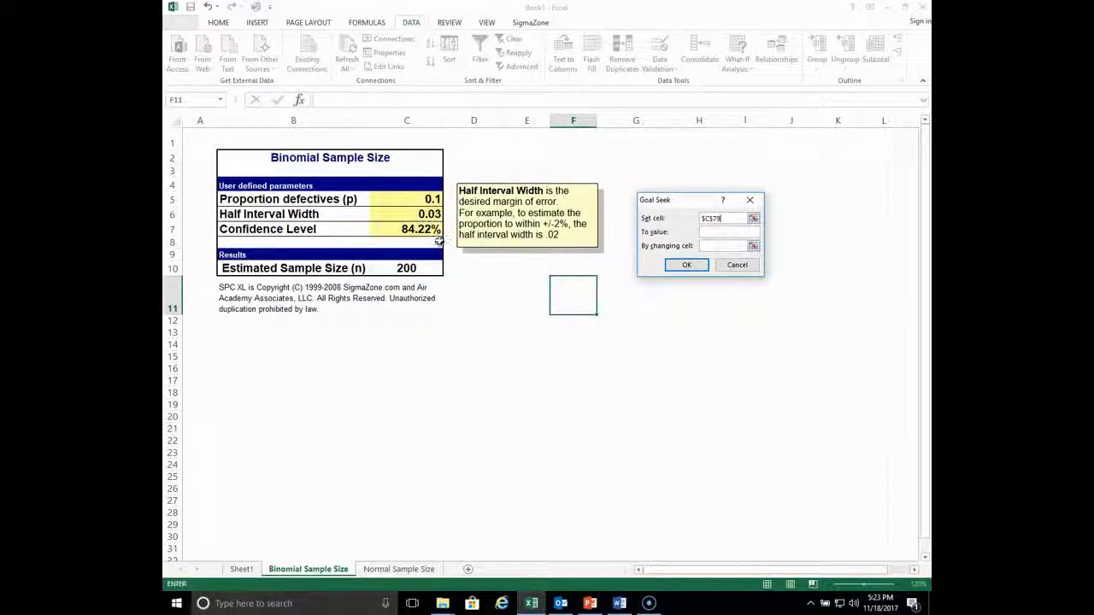
text(5)
click(649, 367)
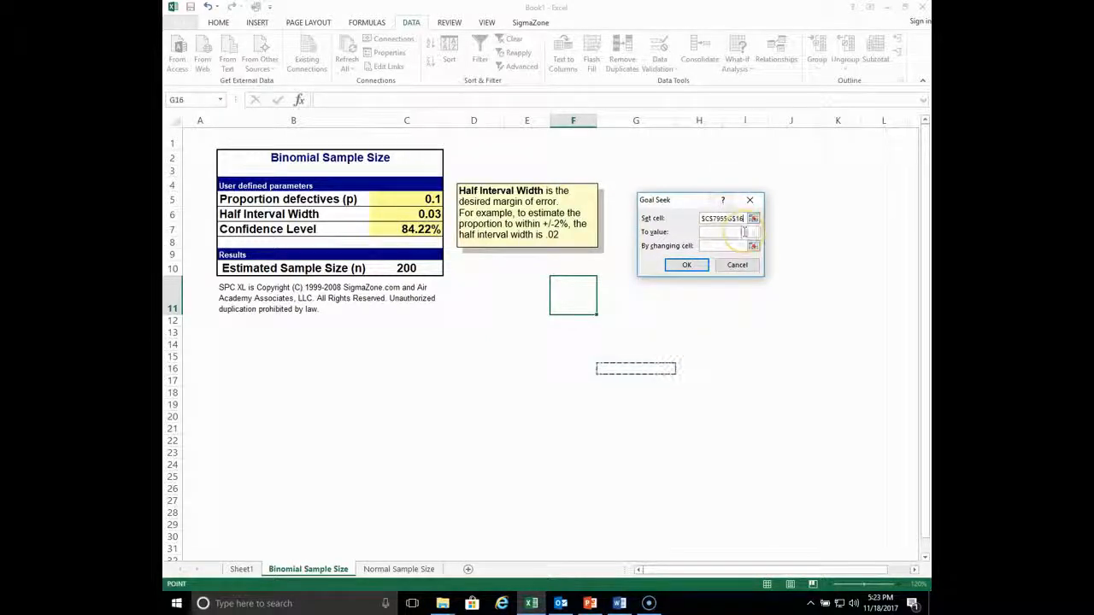
key(BackSpace)
key(BackSpace)
key(BackSpace)
key(BackSpace)
key(BackSpace)
key(BackSpace)
key(BackSpace)
key(BackSpace)
key(BackSpace)
key(BackSpace)
key(BackSpace)
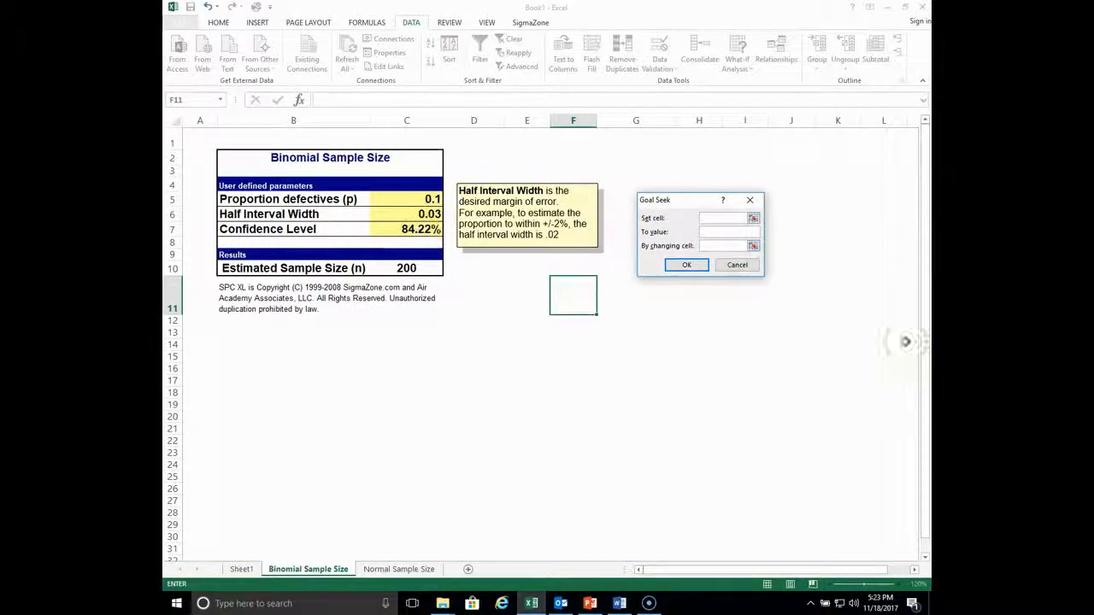
- Set the confidence level back to 95%
click(410, 229)
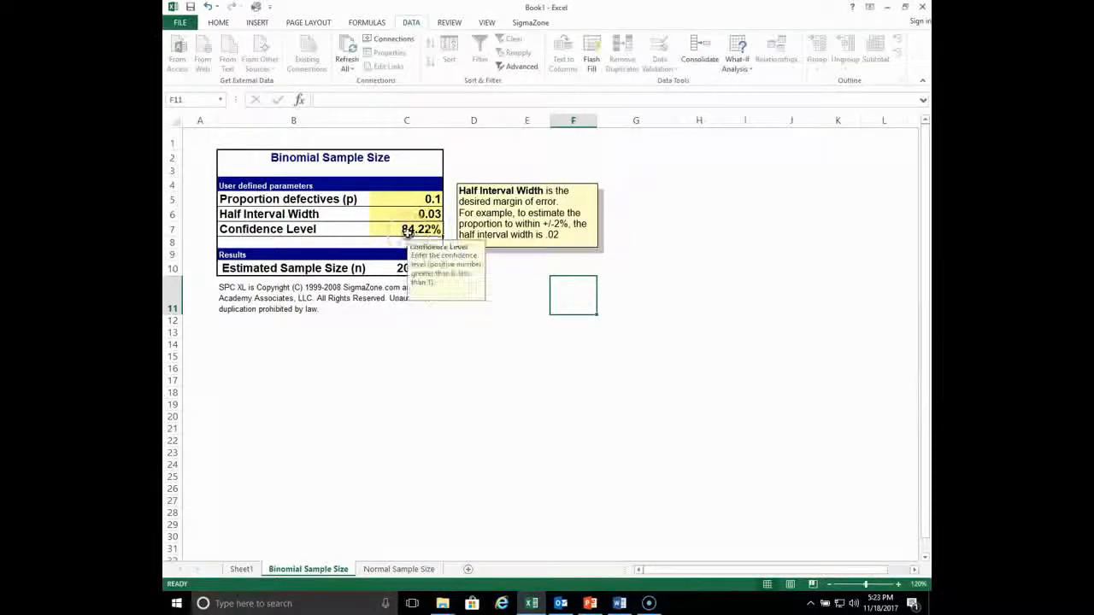
text(9)
text(5)
click(602, 346)
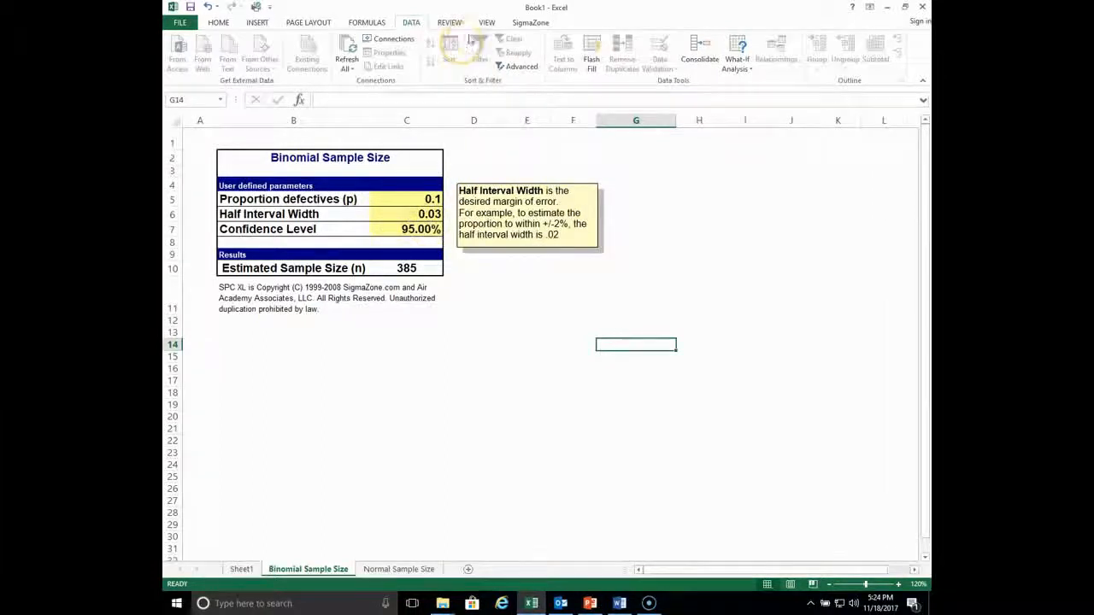
- Use Goal Seek to make the estimated sample size cell C10 equal 200 by changing the half interval width cell C6
click(736, 60)
click(757, 99)
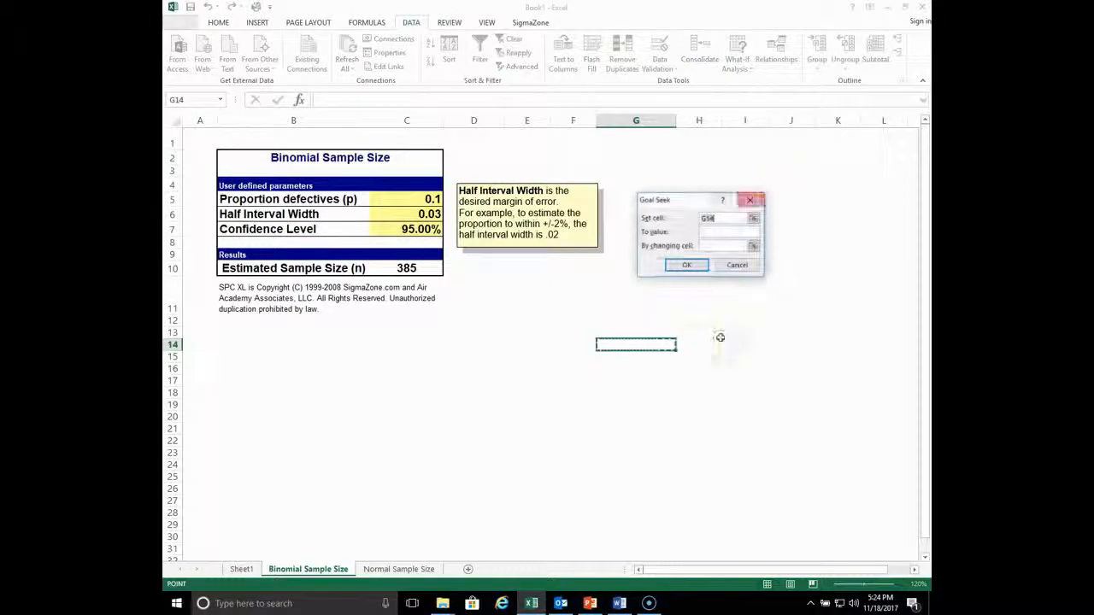
click(417, 267)
text(2)
click(752, 246)
text(00)
click(730, 245)
click(397, 214)
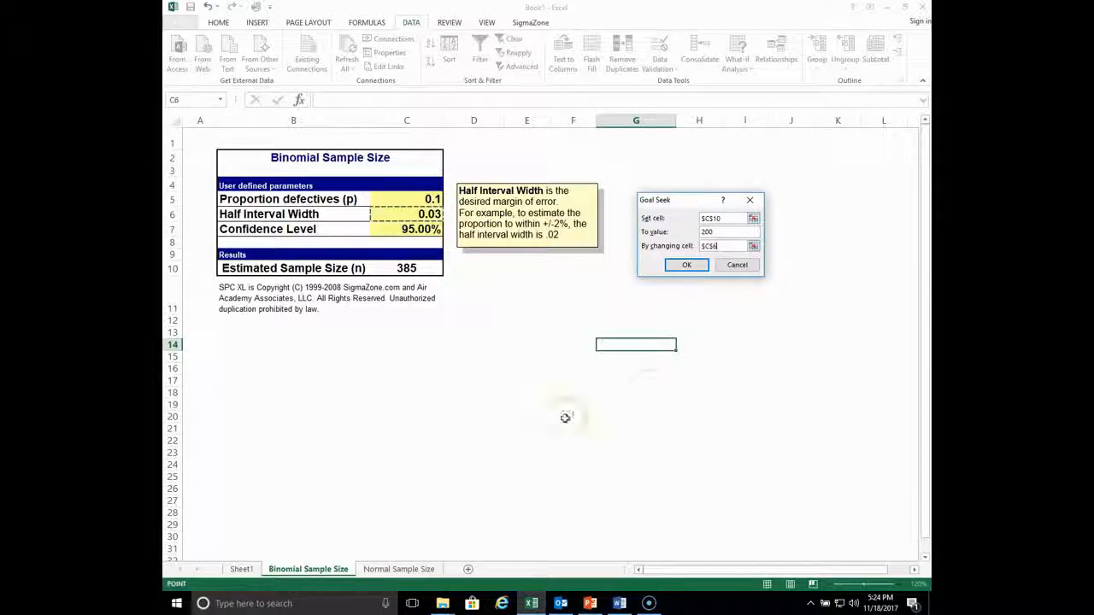
click(686, 265)
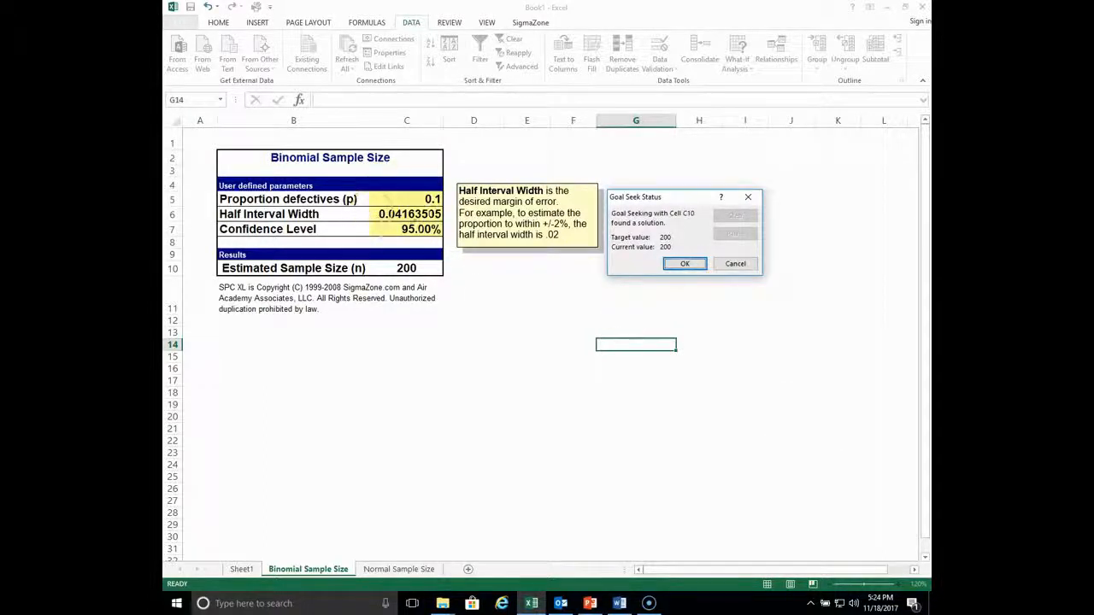
click(692, 264)
- Switch to the Normal Sample Size sheet
click(517, 392)
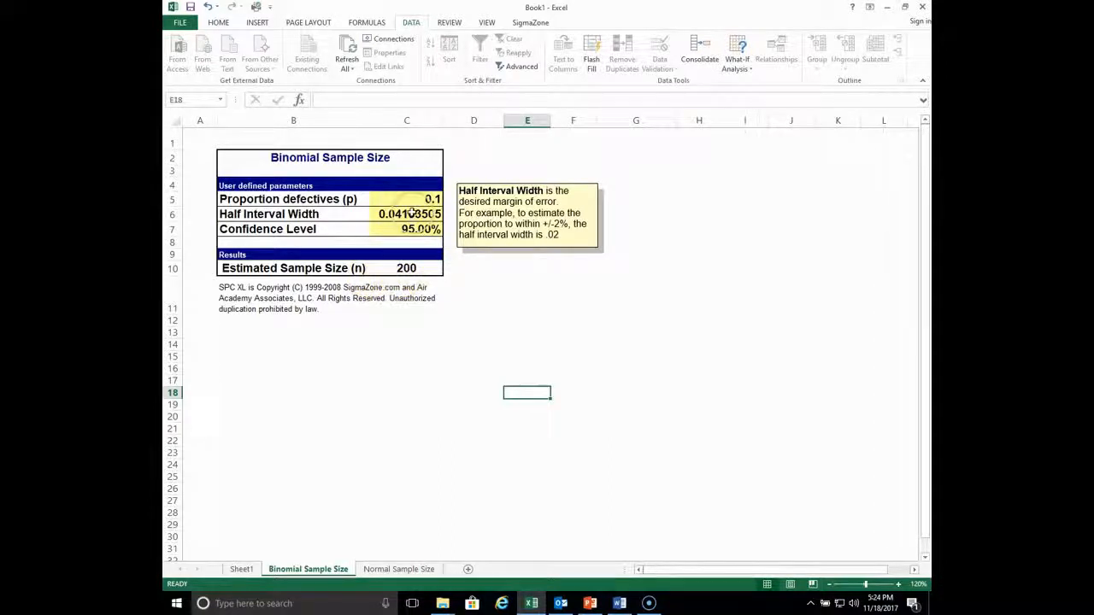
click(700, 301)
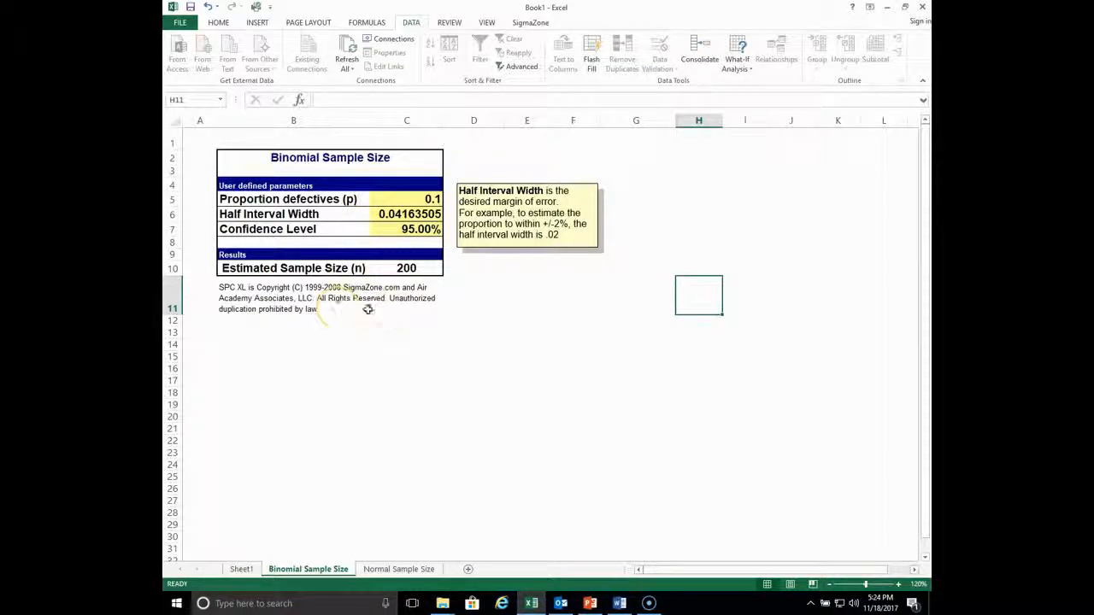
click(399, 569)
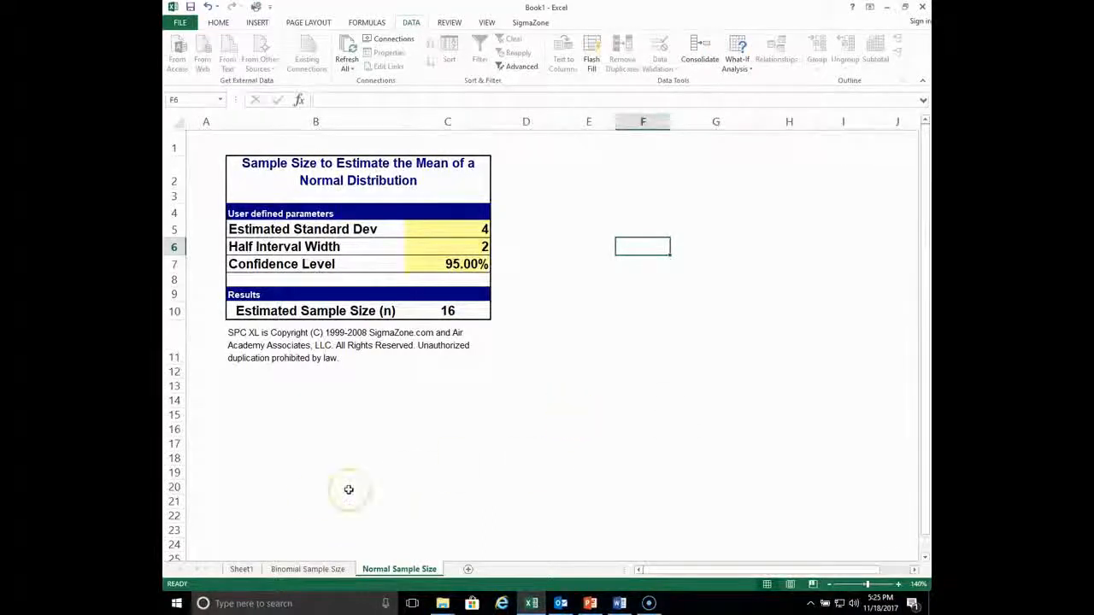
- Open the SigmaZone sample size tool for a normal confidence interval on the mean
click(529, 23)
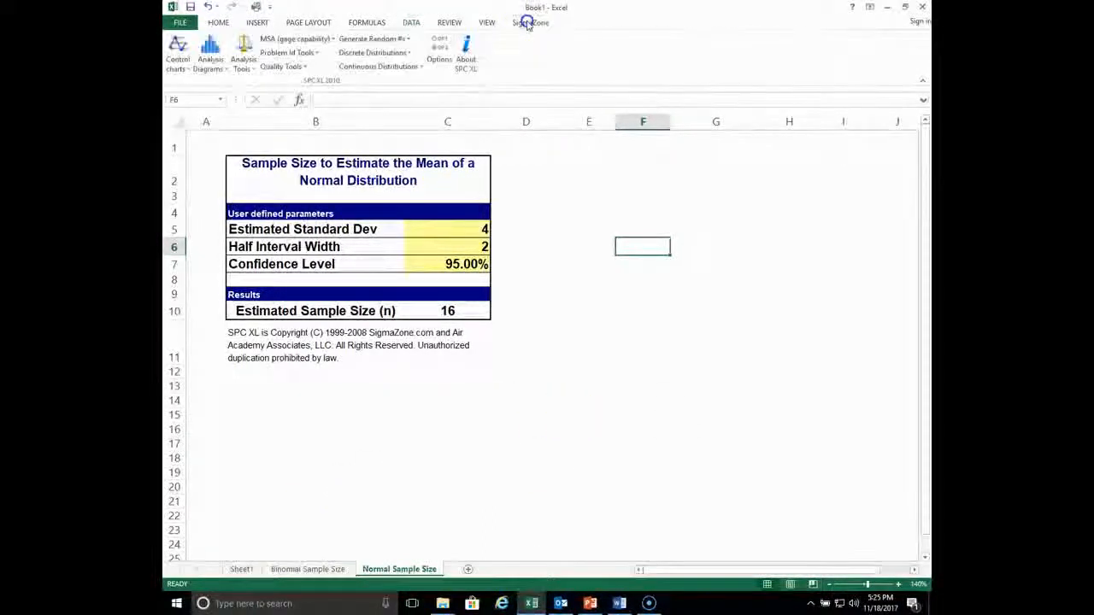
click(243, 65)
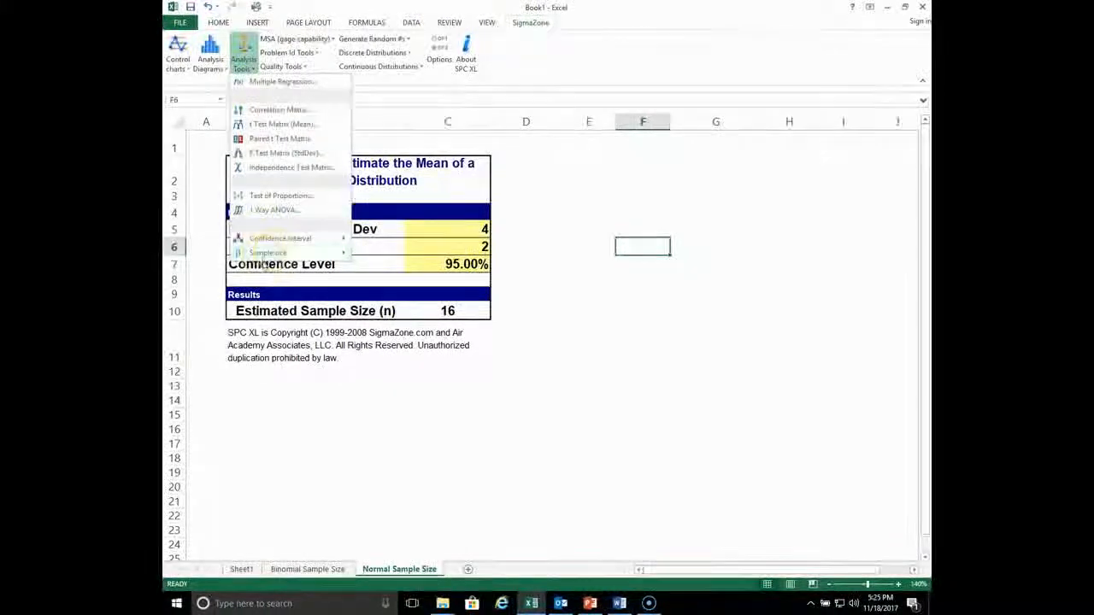
mouse_move(276, 254)
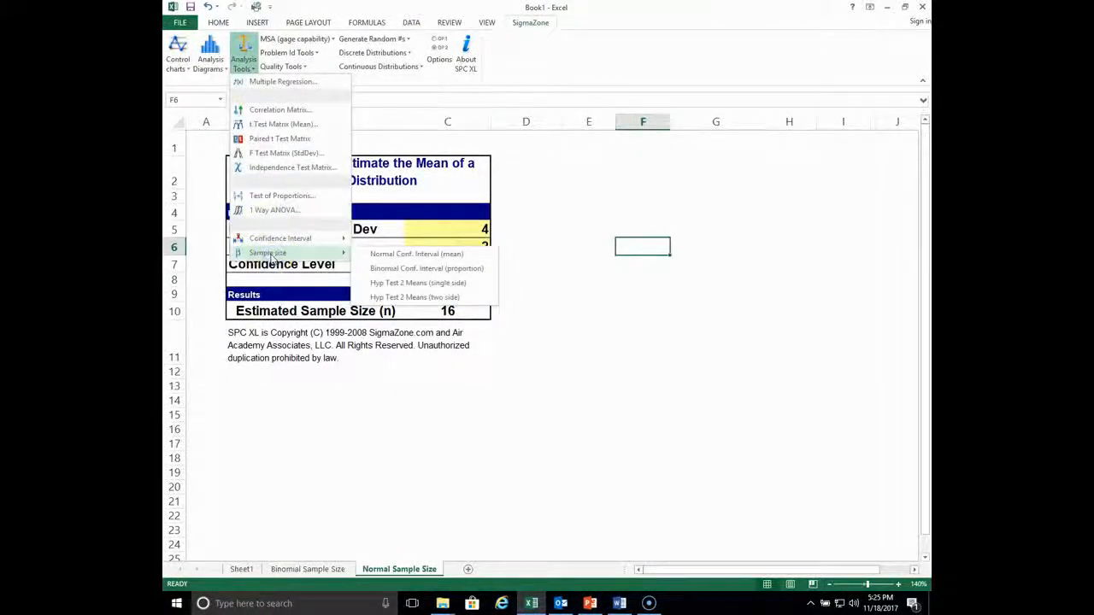
click(391, 259)
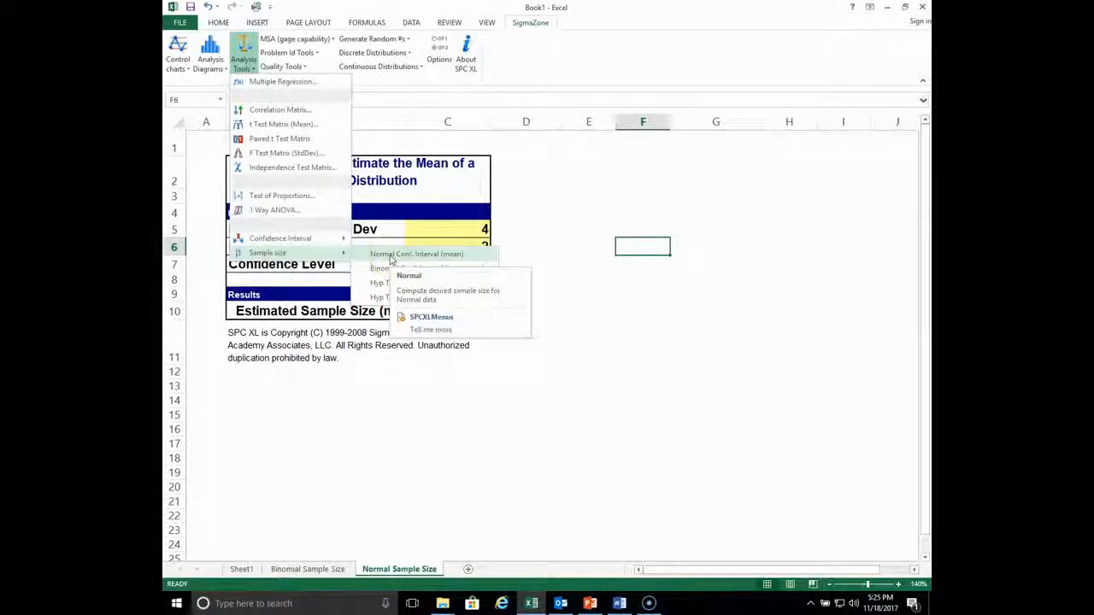
click(389, 271)
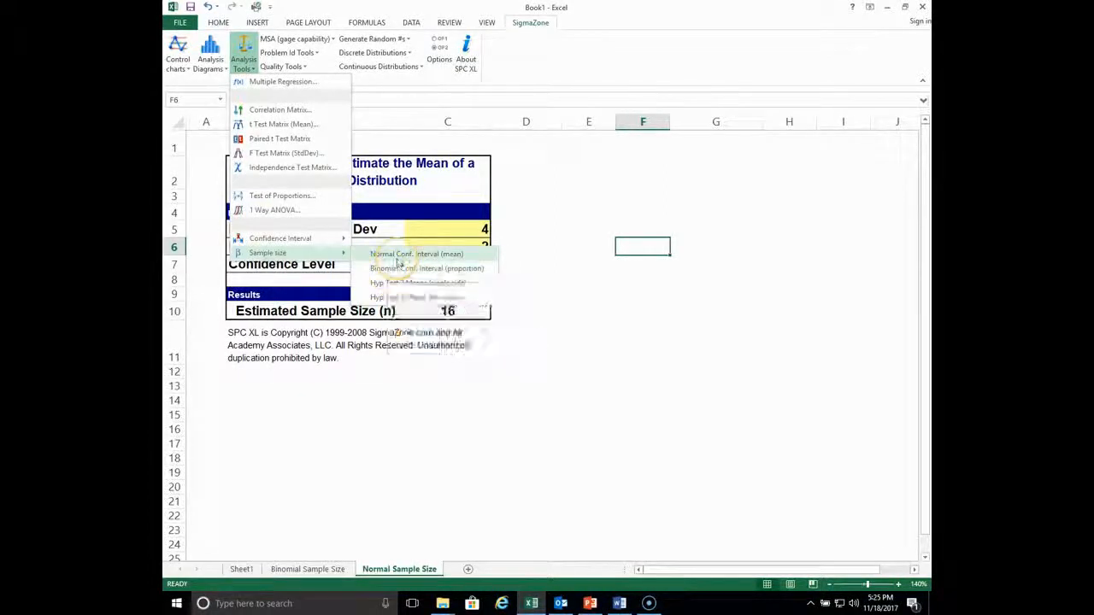